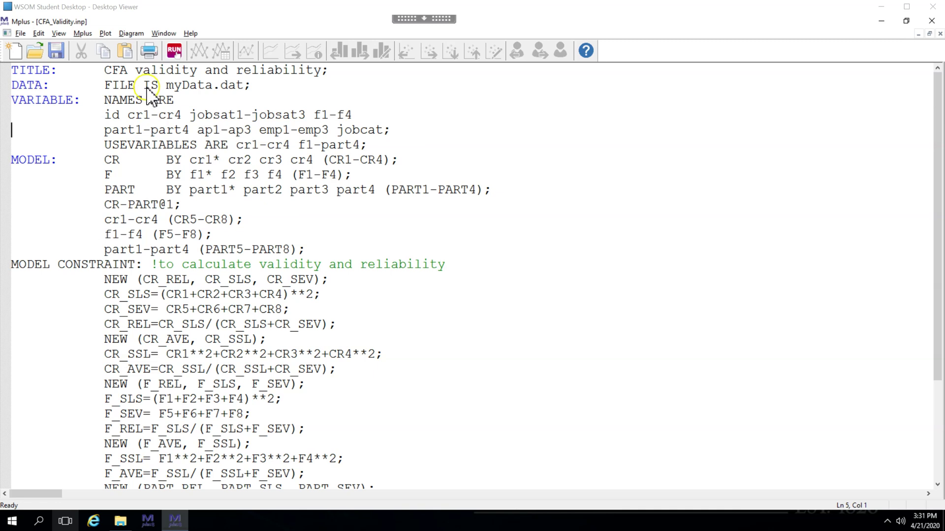
Step: Review the analysis title, data file statement and variable list in the CFA input
left_click(111, 71)
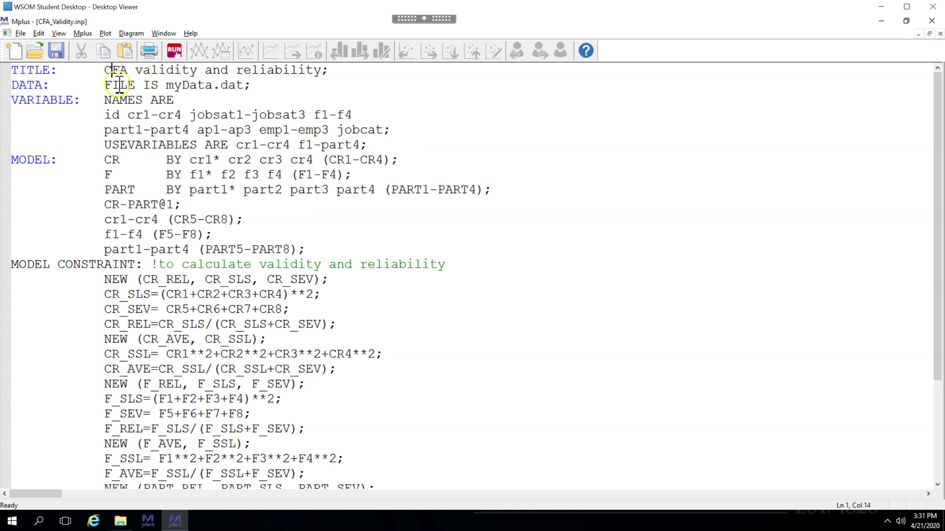
left_click_drag(120, 85, 221, 85)
left_click_drag(133, 101, 267, 163)
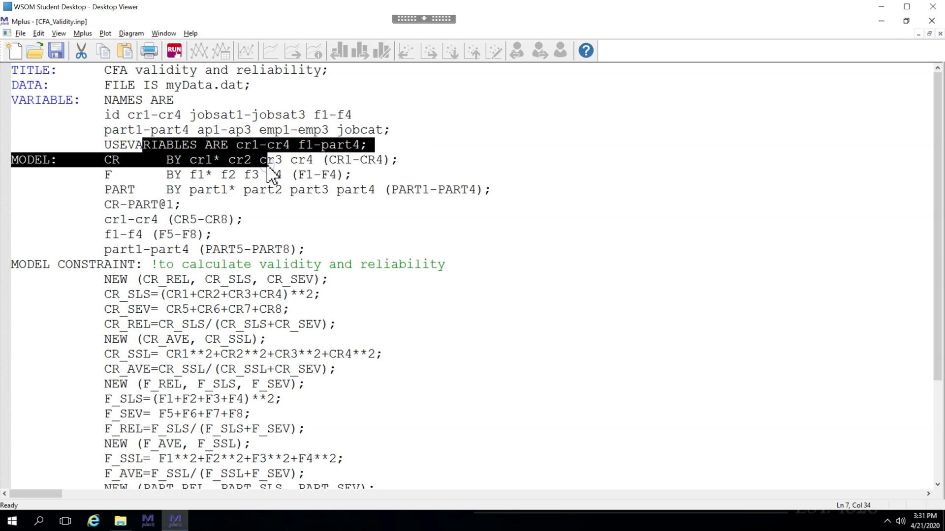
left_click(306, 144)
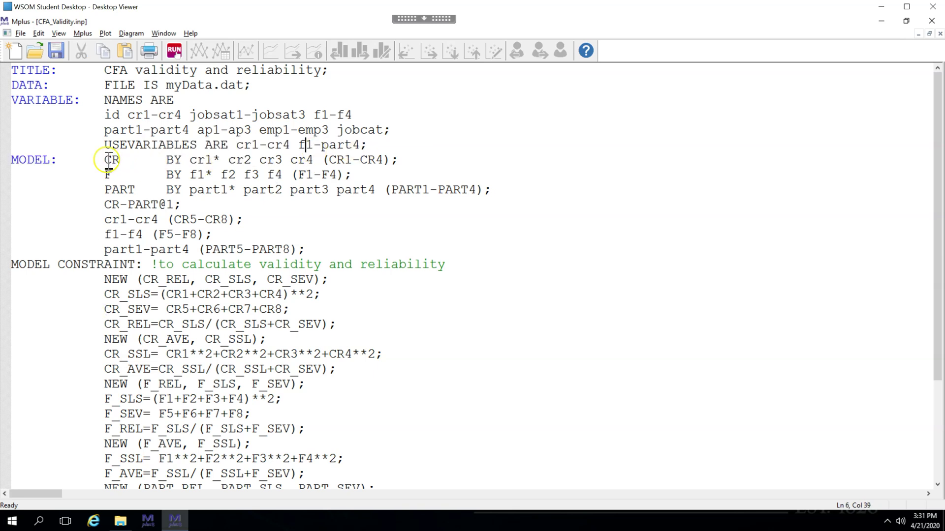
Step: Examine the MODEL statement: factor CR with four indicators, freed cr1 loading, CR-PART@1
double_click(44, 160)
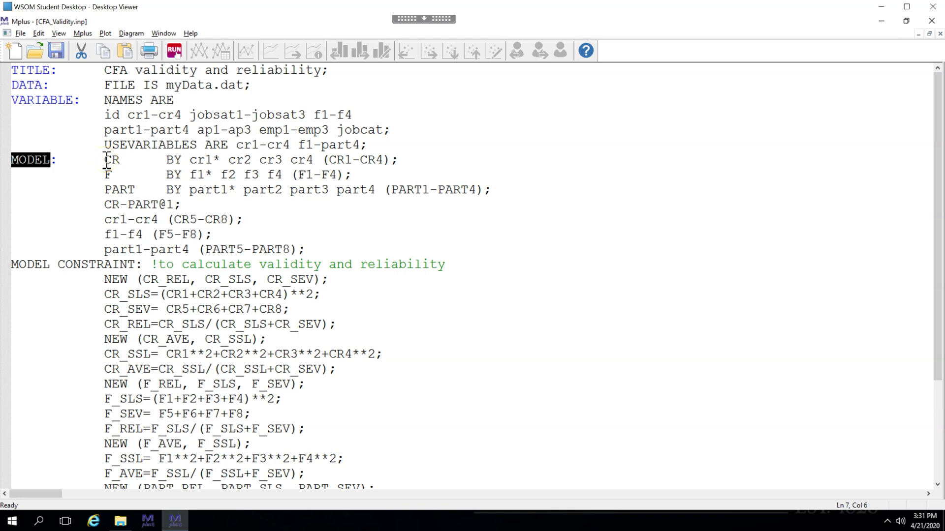
double_click(107, 160)
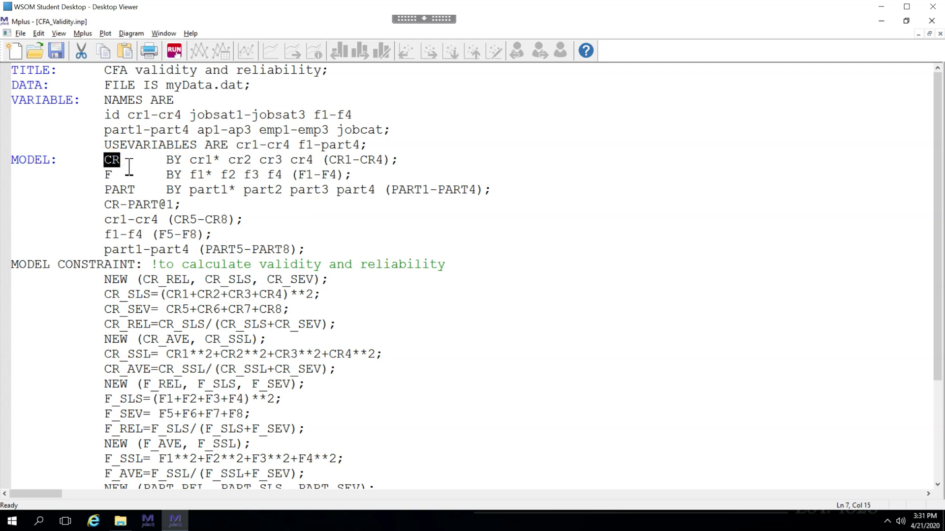
left_click_drag(190, 160, 326, 162)
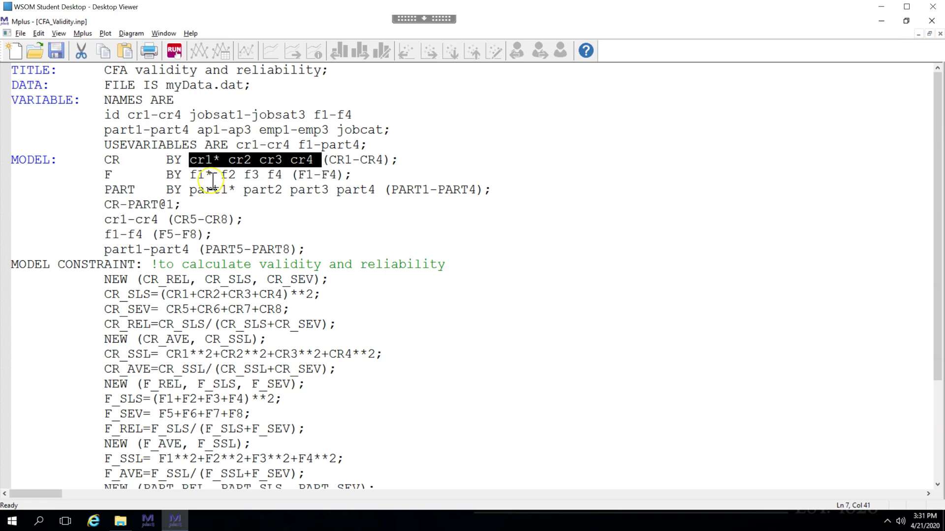
left_click(220, 162)
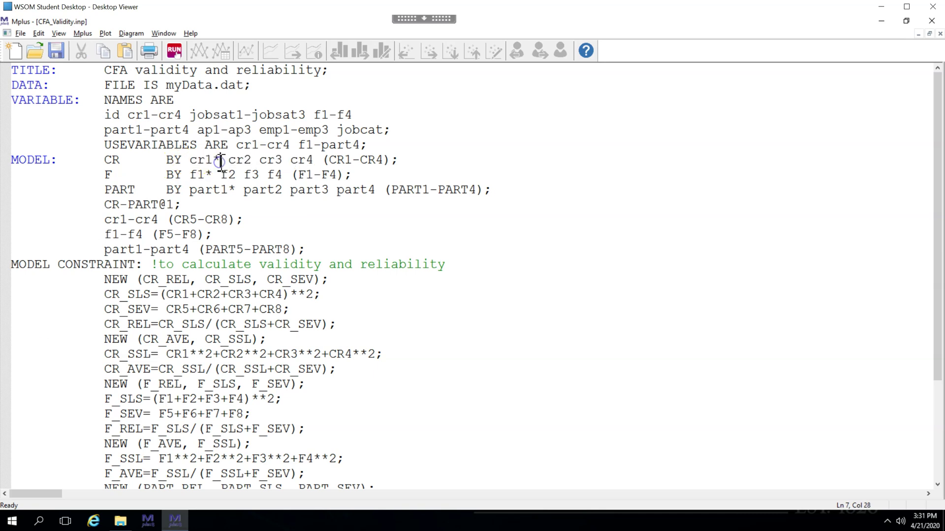
left_click_drag(220, 162, 213, 163)
left_click(216, 168)
left_click(198, 181)
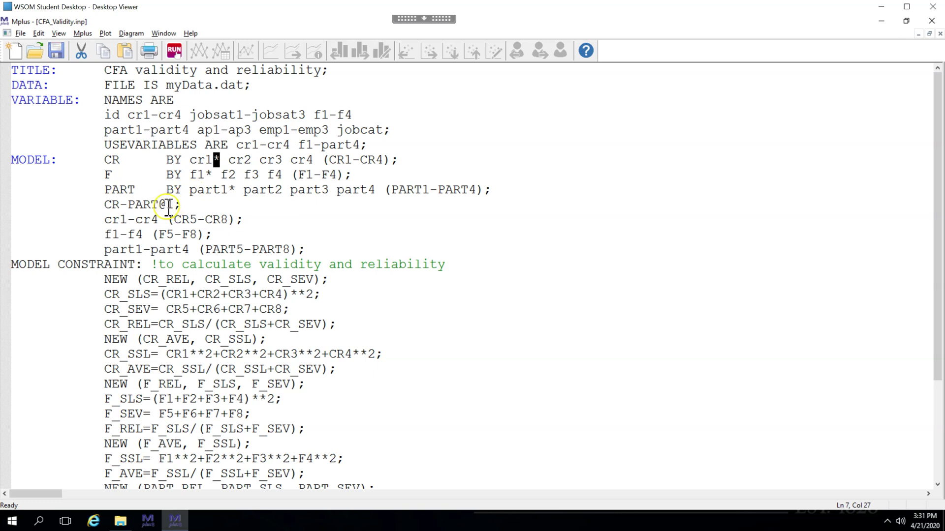
left_click_drag(167, 205, 160, 205)
key("Up")
key("Up")
key("Up")
key("Home")
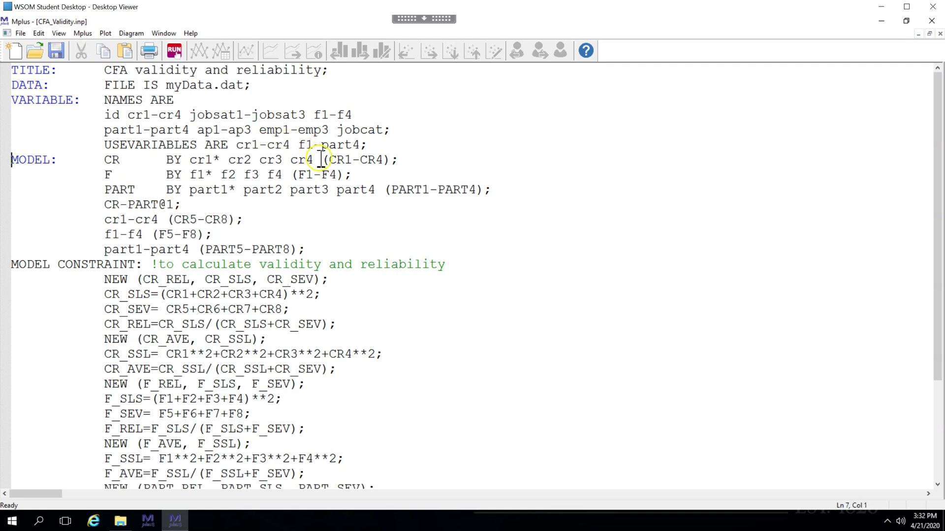
Step: Inspect loading labels CR1-CR4, factor variances fixed @1 and residual labels CR5-CR8
left_click_drag(324, 159, 392, 162)
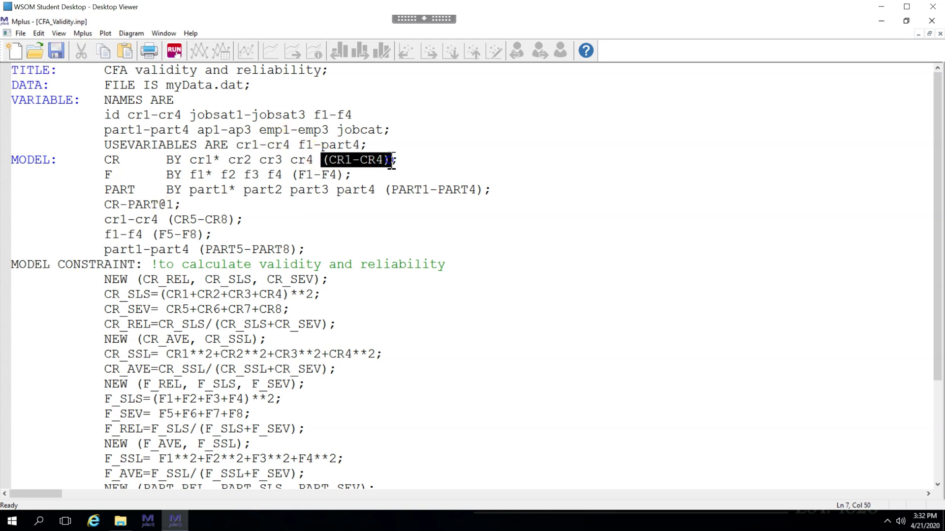
double_click(113, 163)
double_click(202, 163)
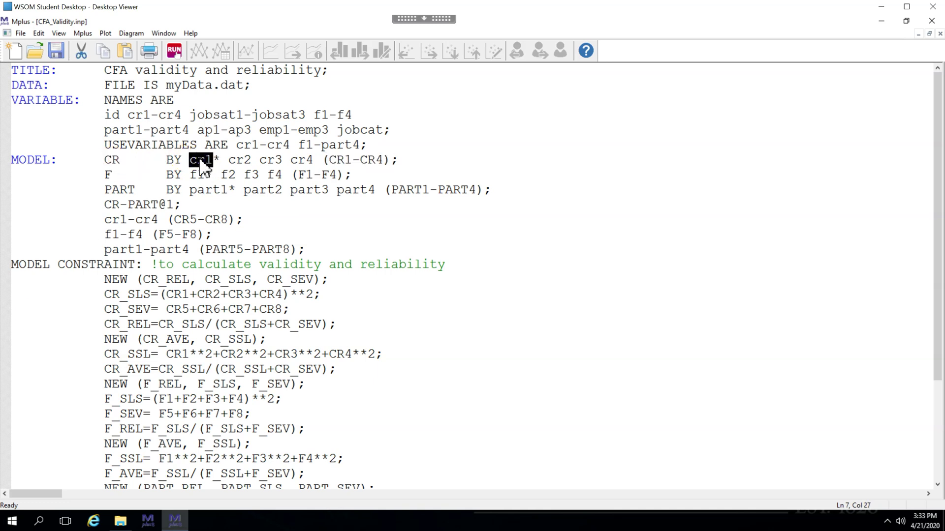
double_click(342, 160)
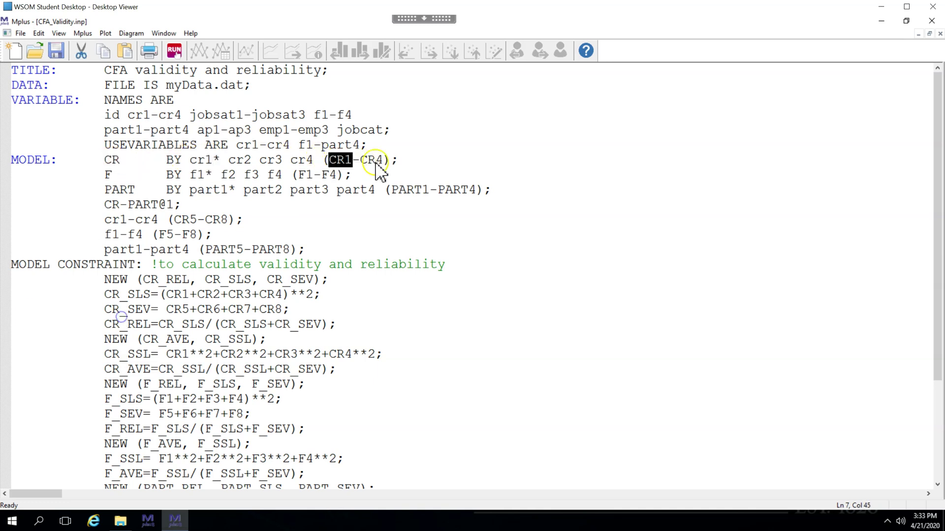
left_click(377, 163)
double_click(376, 162)
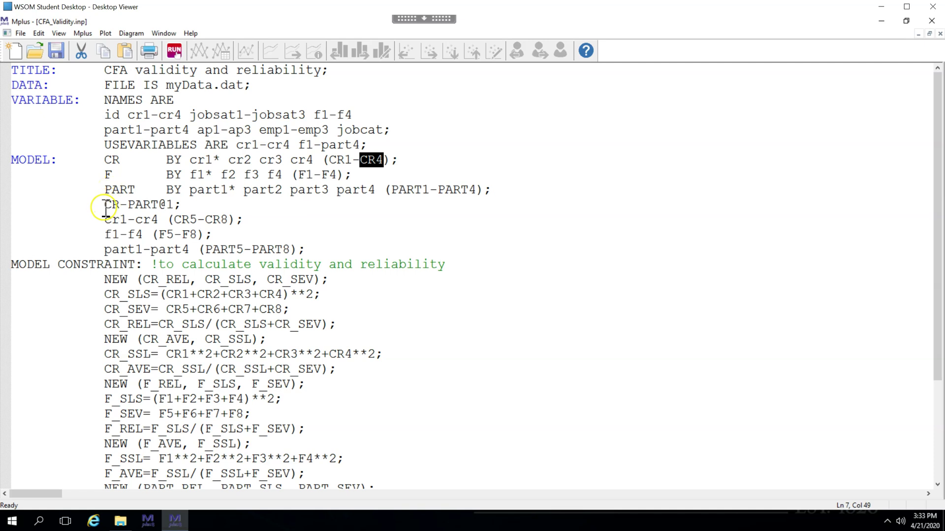
left_click_drag(104, 205, 169, 217)
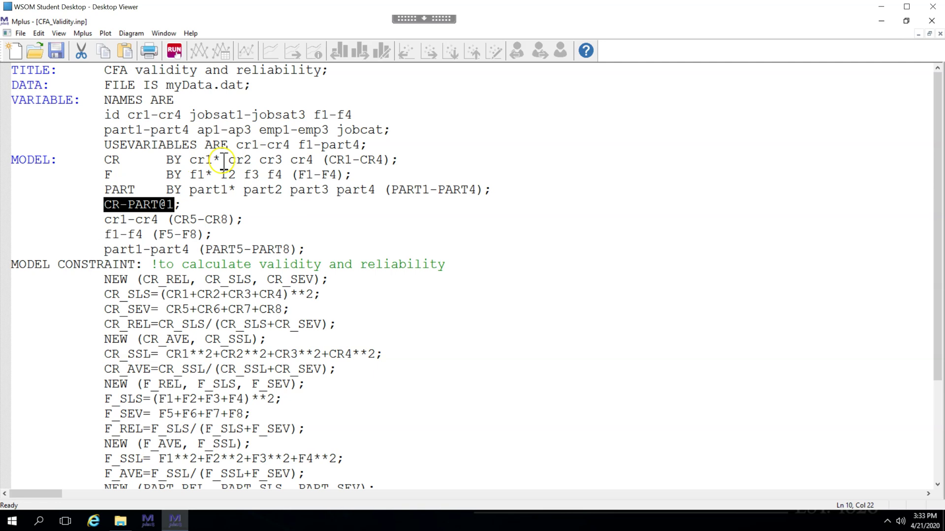
left_click_drag(220, 161, 192, 162)
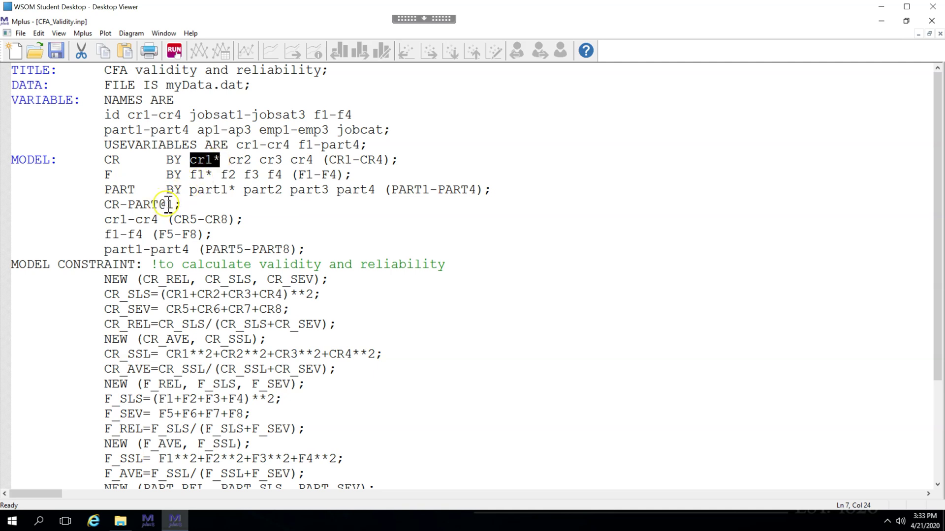
left_click_drag(173, 205, 158, 205)
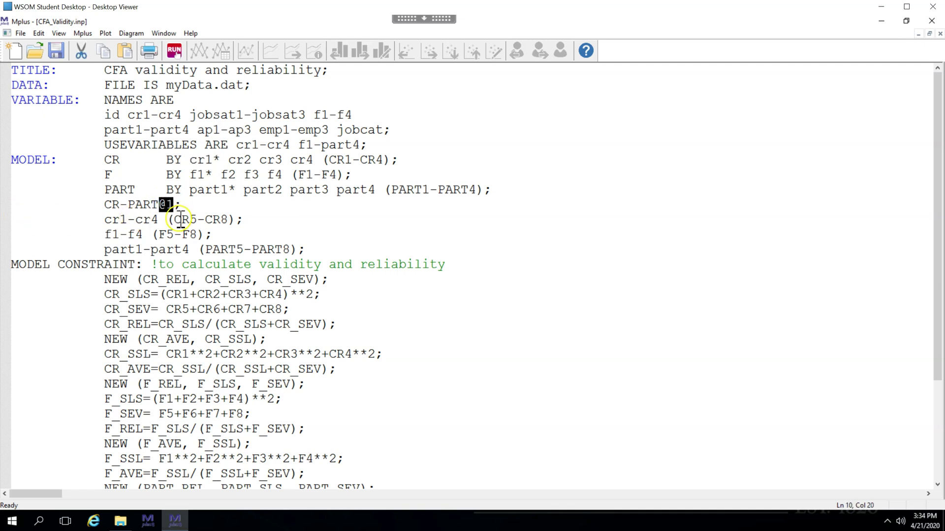
left_click_drag(173, 219, 227, 224)
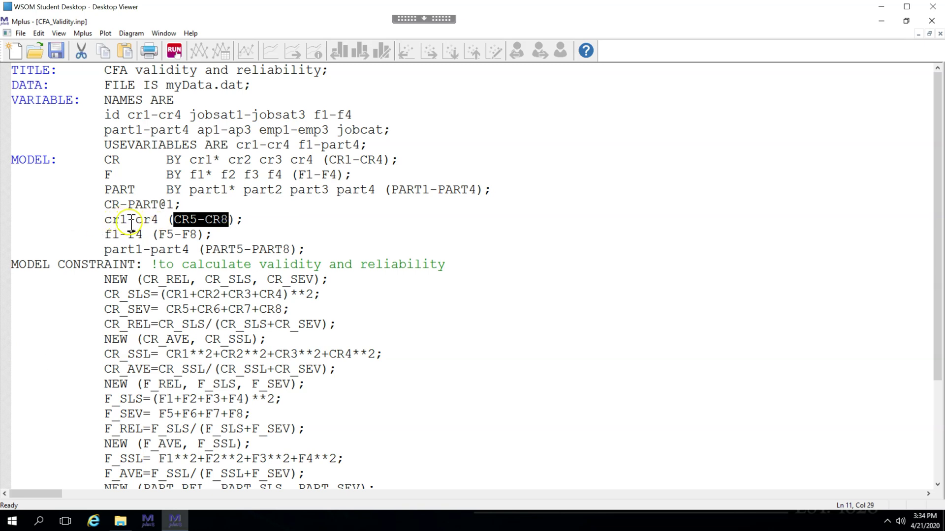
left_click(176, 220)
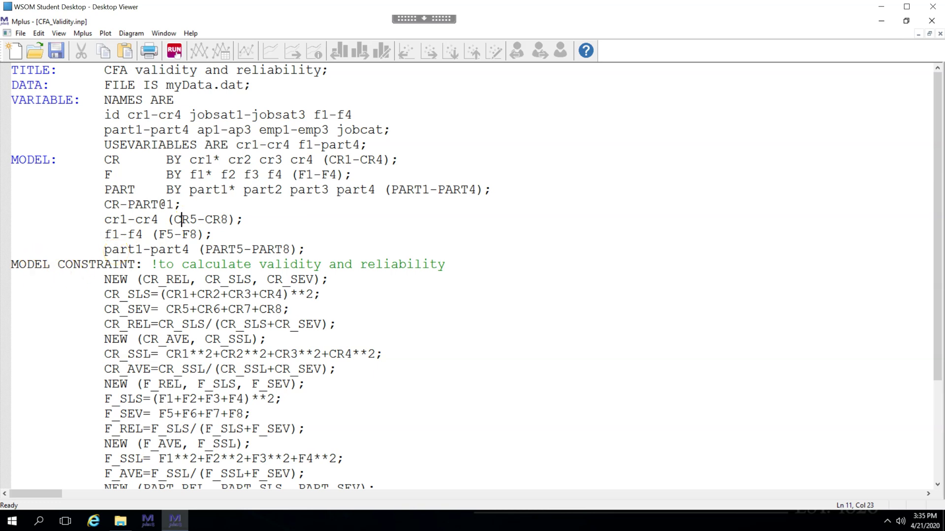
Step: Review MODEL CONSTRAINT's NEW parameters CR_REL, CR_SLS and CR_SEV
left_click_drag(34, 264, 136, 265)
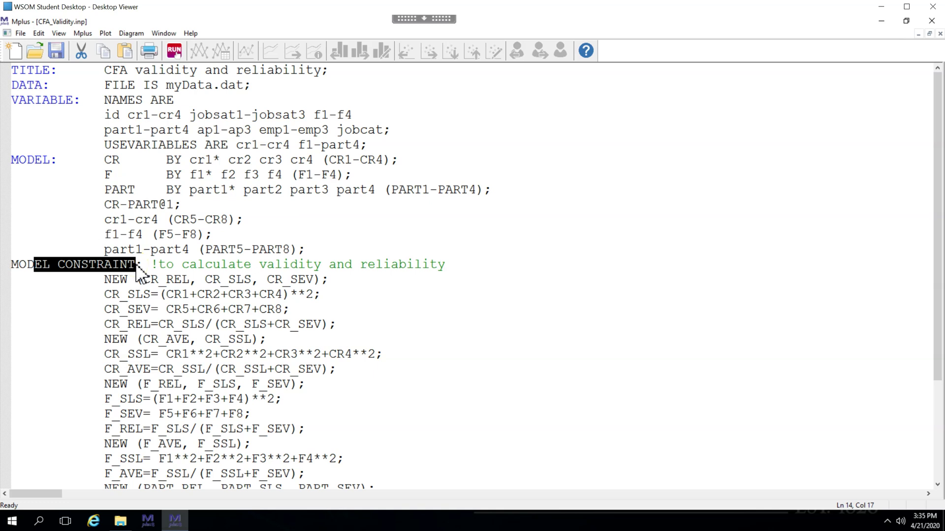
key("ctrl+Left")
double_click(108, 279)
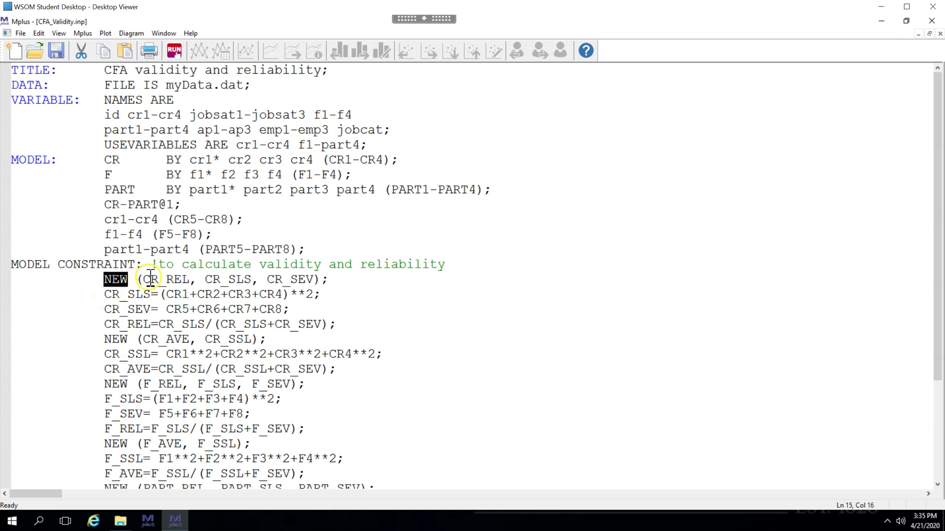
left_click_drag(143, 279, 190, 279)
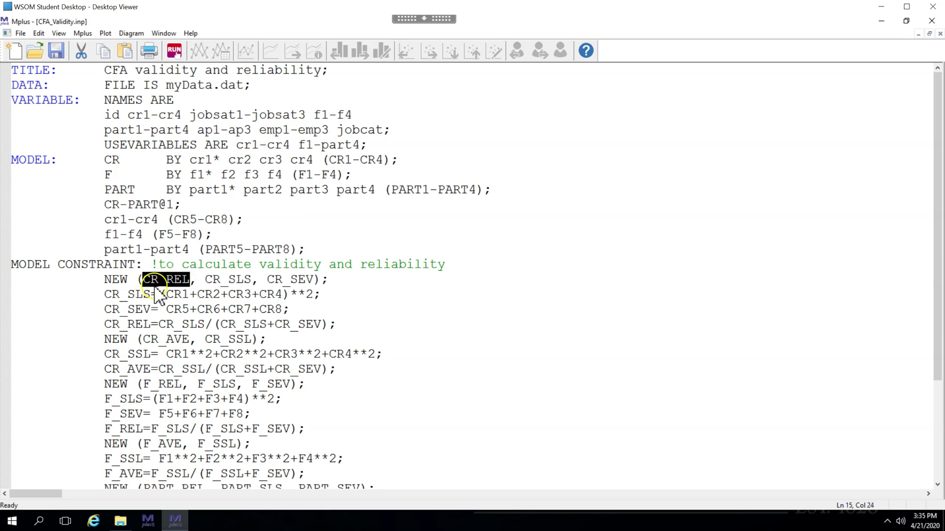
double_click(240, 279)
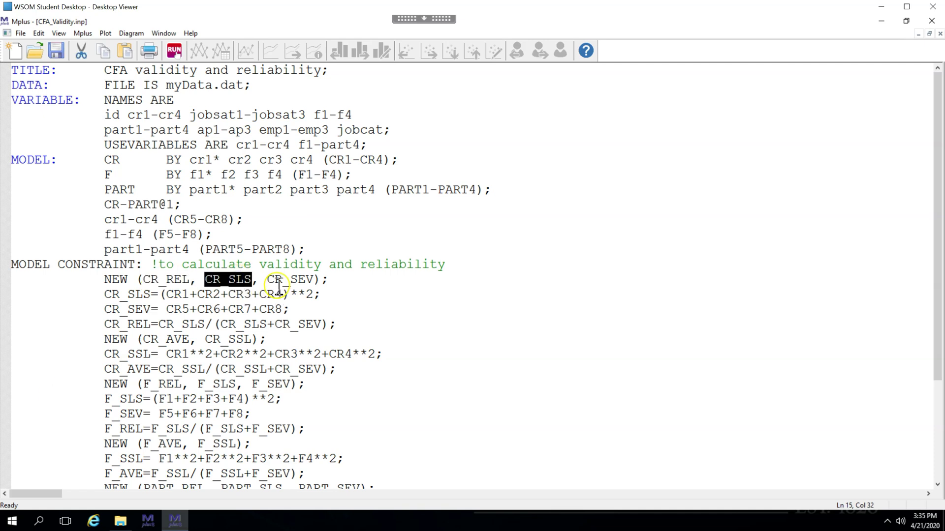
double_click(302, 281)
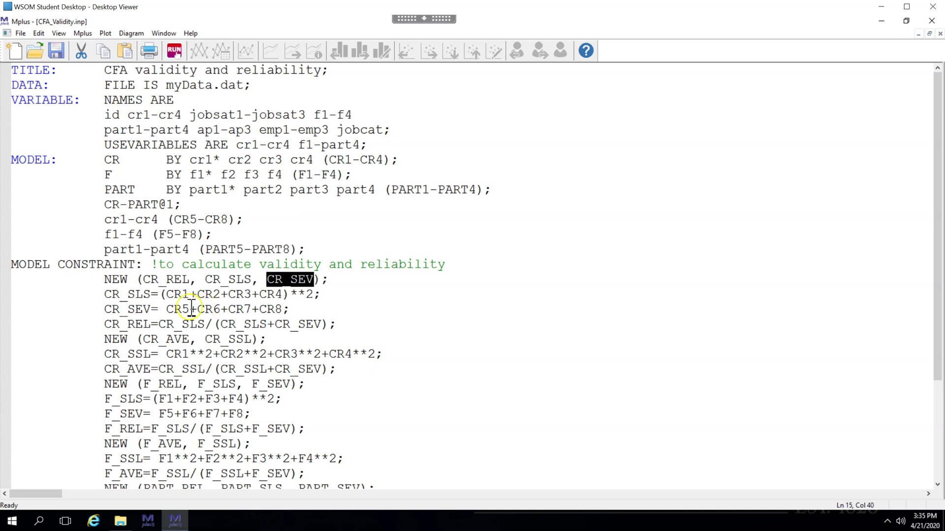
Step: Walk through the composite reliability formula: squared loading sum over it plus CR5+CR6+CR7+CR8
double_click(140, 294)
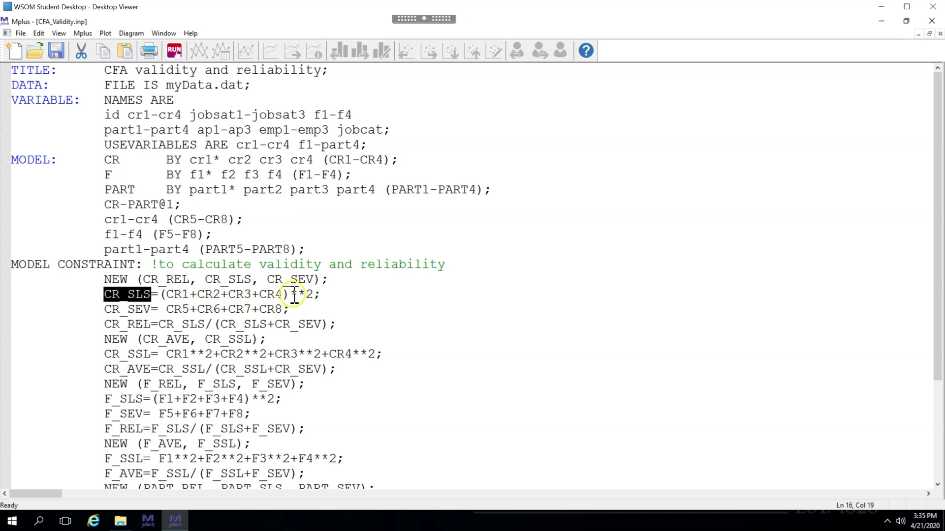
left_click_drag(289, 295, 314, 296)
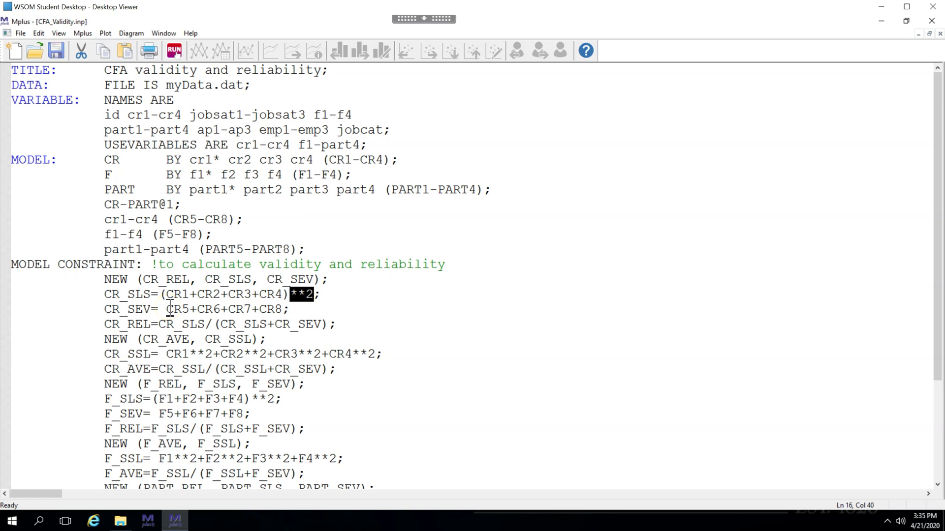
left_click_drag(167, 309, 283, 309)
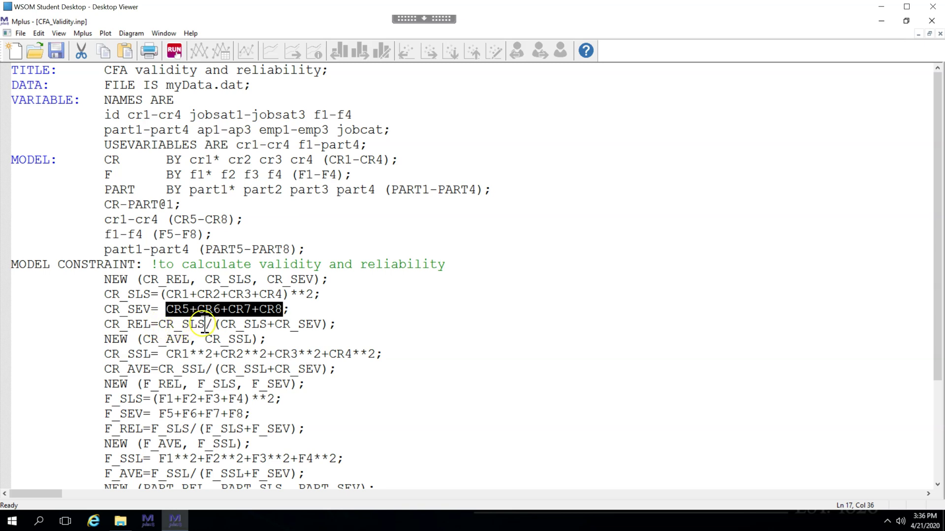
left_click_drag(205, 324, 183, 324)
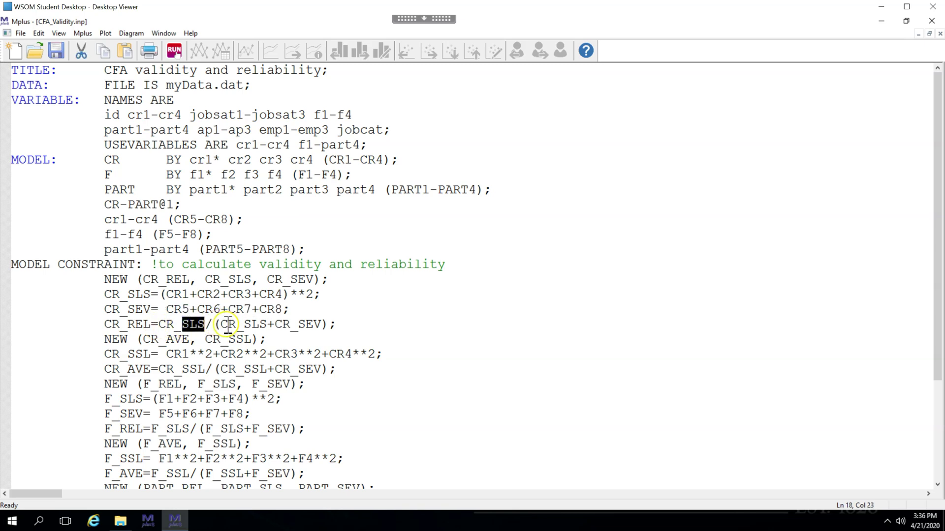
left_click_drag(227, 325, 322, 325)
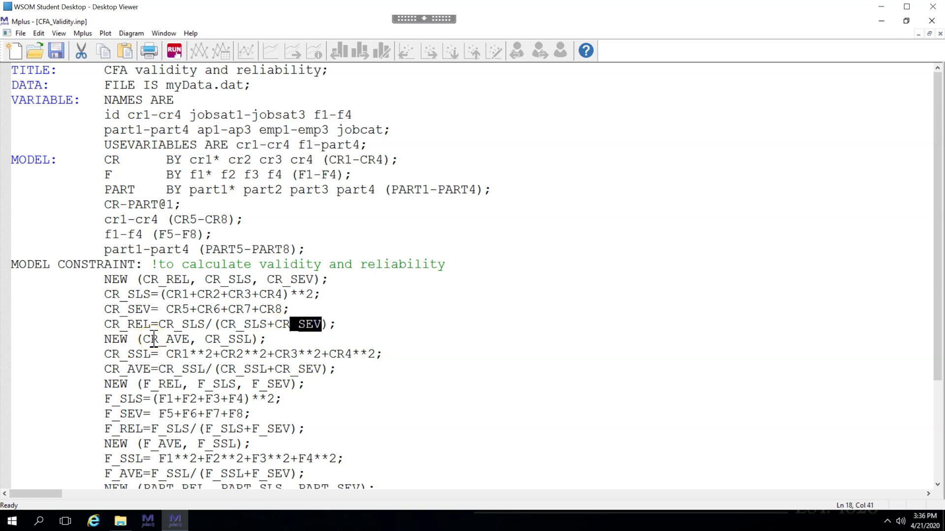
Step: Walk through the CR_AVE formula built from CR_SSL squared loadings and CR_SEV
left_click_drag(188, 339, 137, 339)
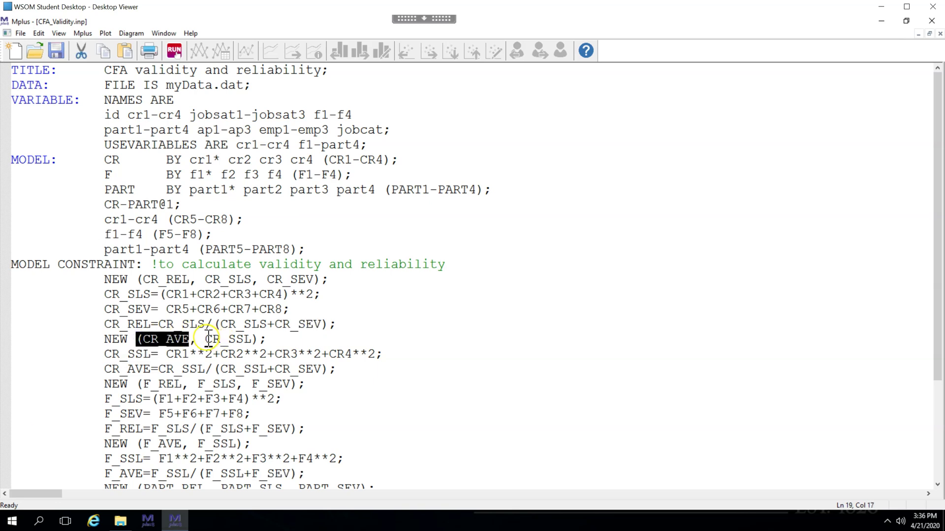
left_click_drag(209, 339, 251, 340)
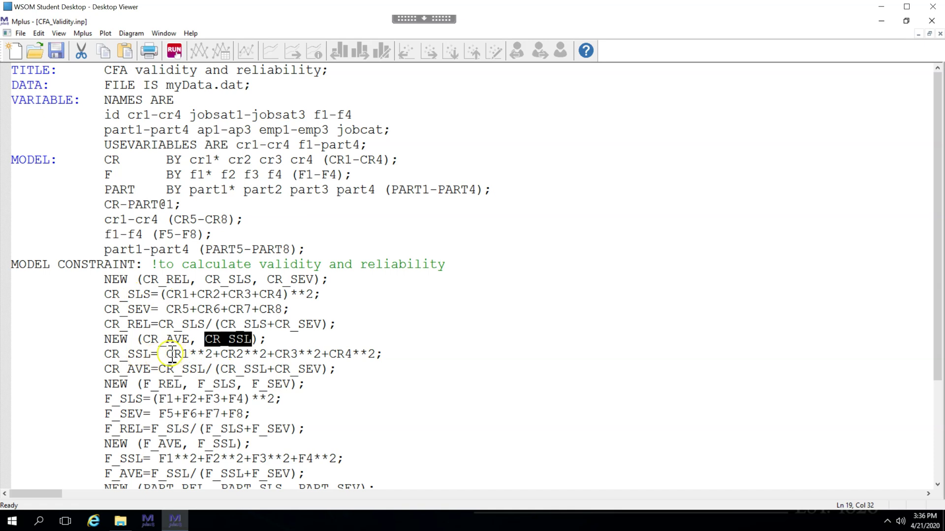
left_click_drag(167, 355, 220, 354)
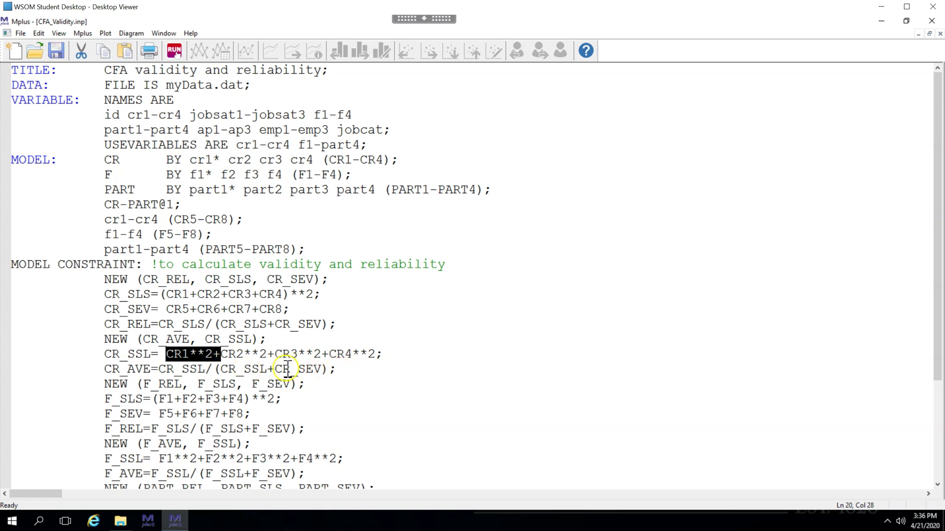
left_click_drag(275, 370, 322, 370)
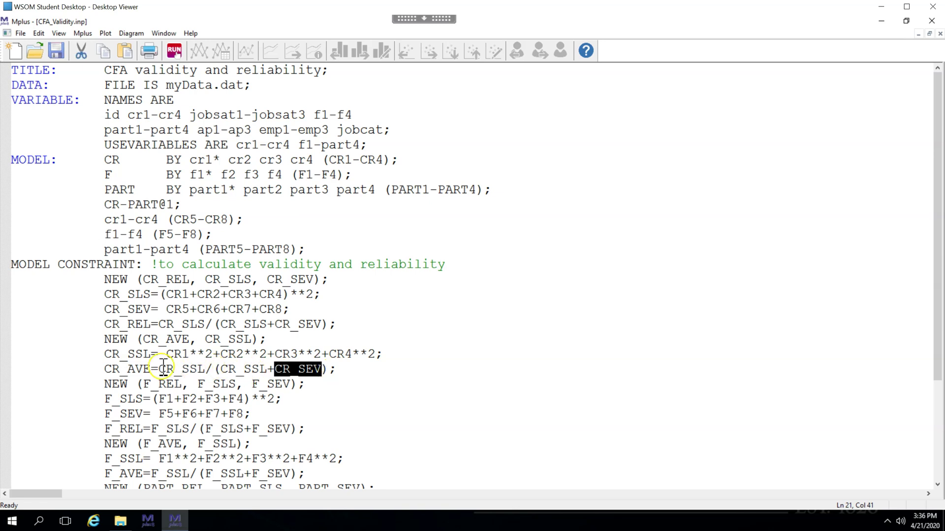
double_click(132, 369)
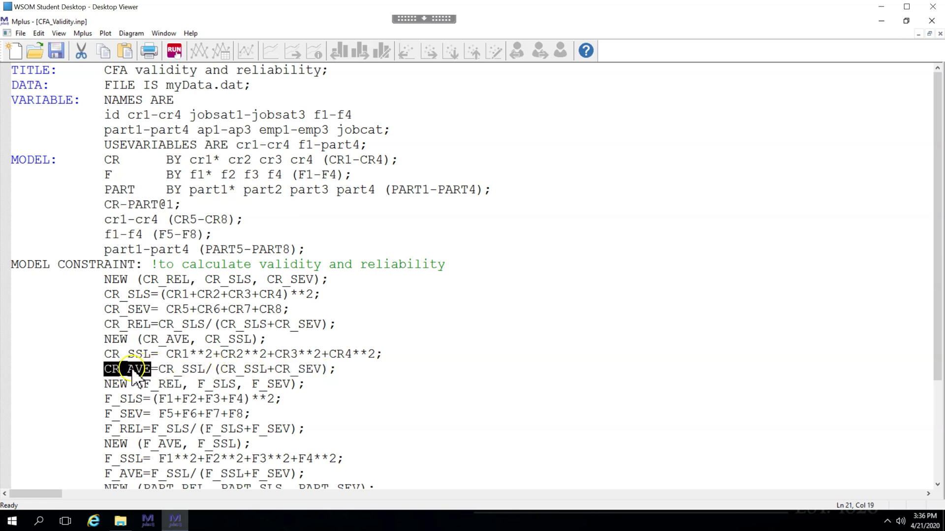
Step: Check the PART reliability block and the STDYX output request further down
scroll(133, 376, "down", 3)
left_click_drag(112, 249, 158, 254)
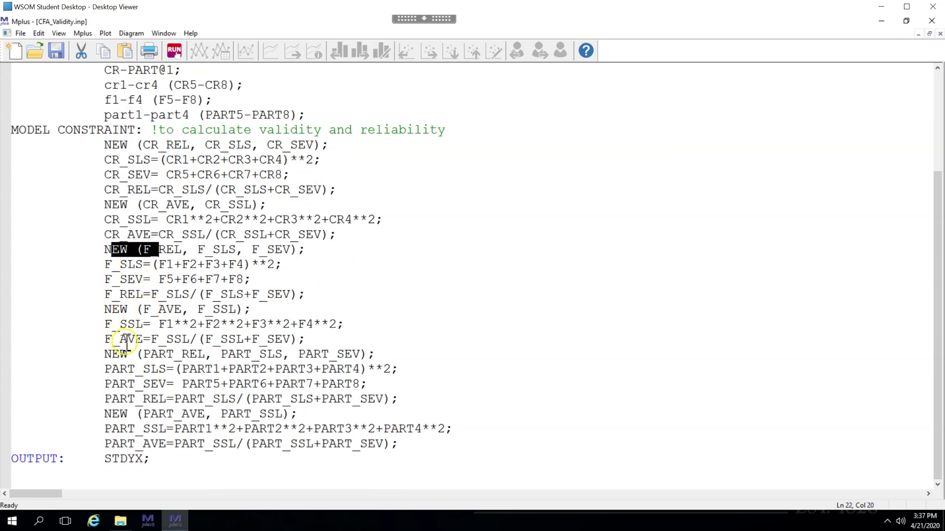
left_click_drag(120, 354, 189, 353)
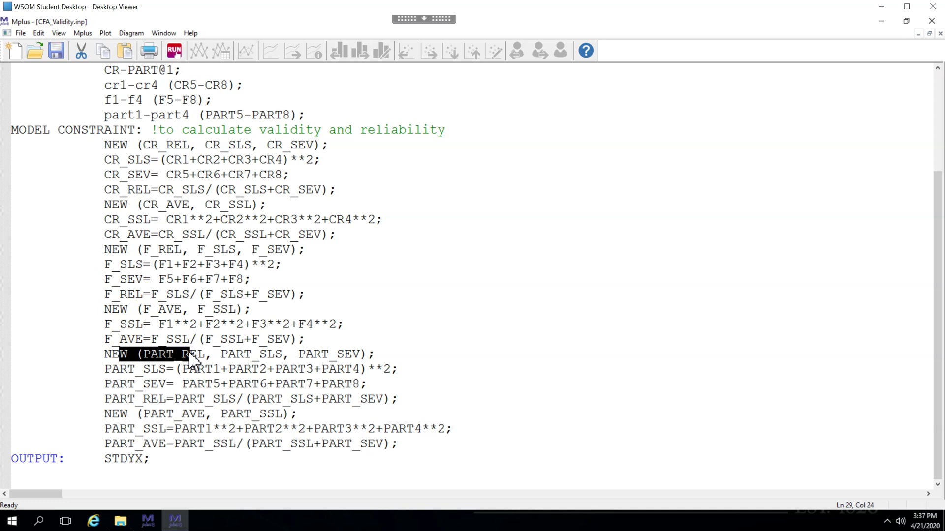
double_click(132, 459)
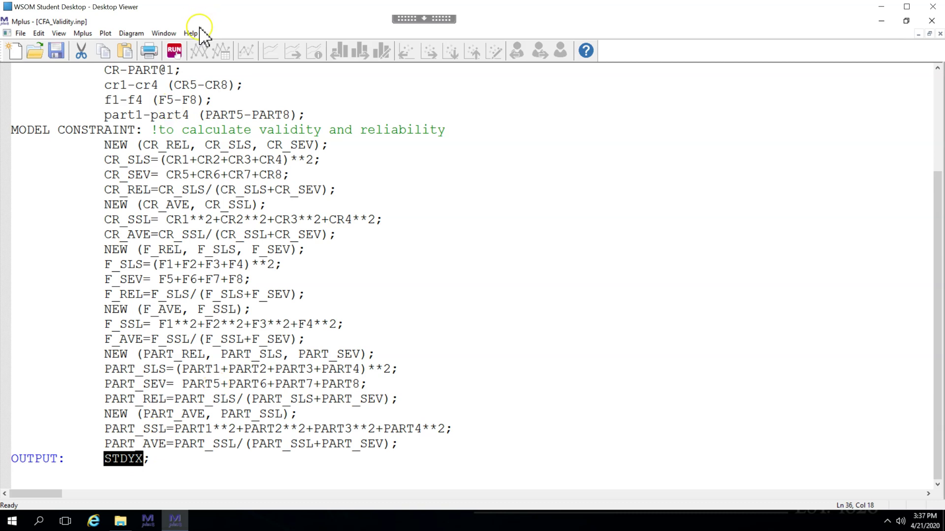
Step: Run the CFA analysis and enlarge the text in the resulting output
left_click(174, 50)
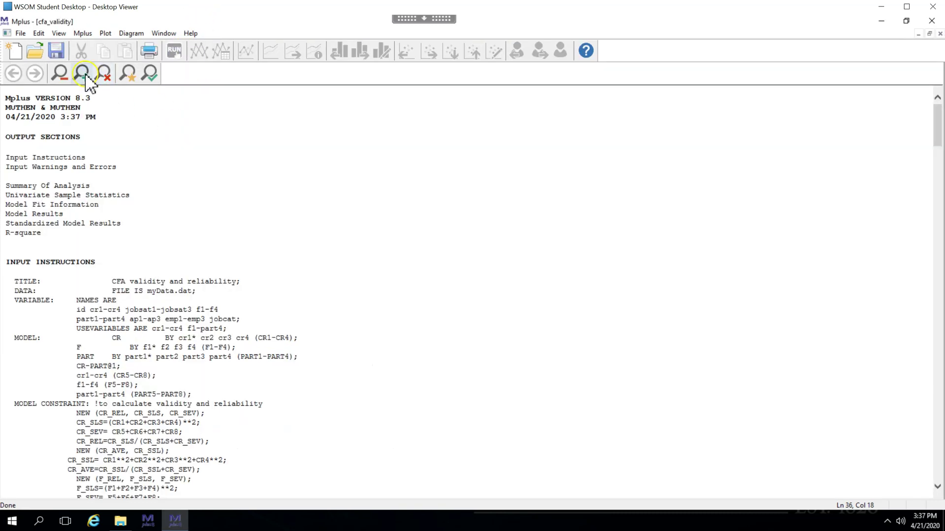
left_click(85, 74)
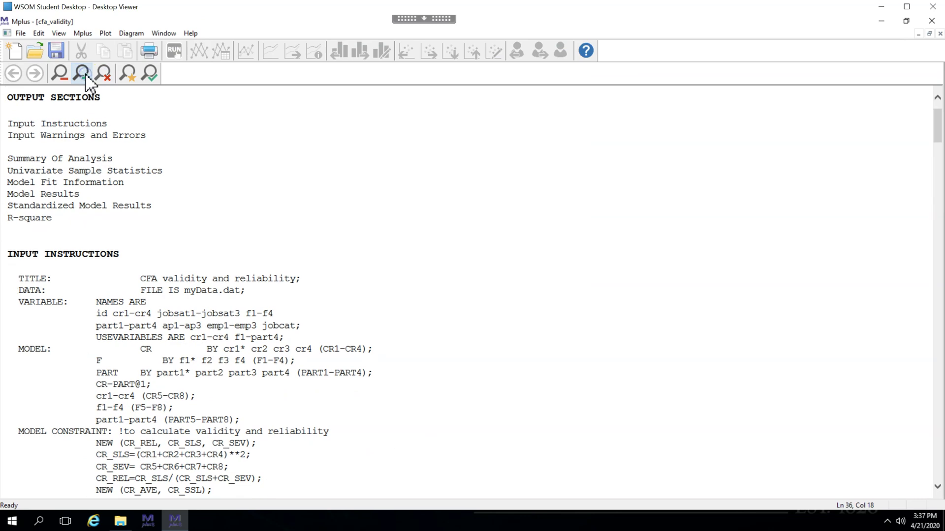
left_click(82, 73)
left_click(82, 73)
left_click(82, 72)
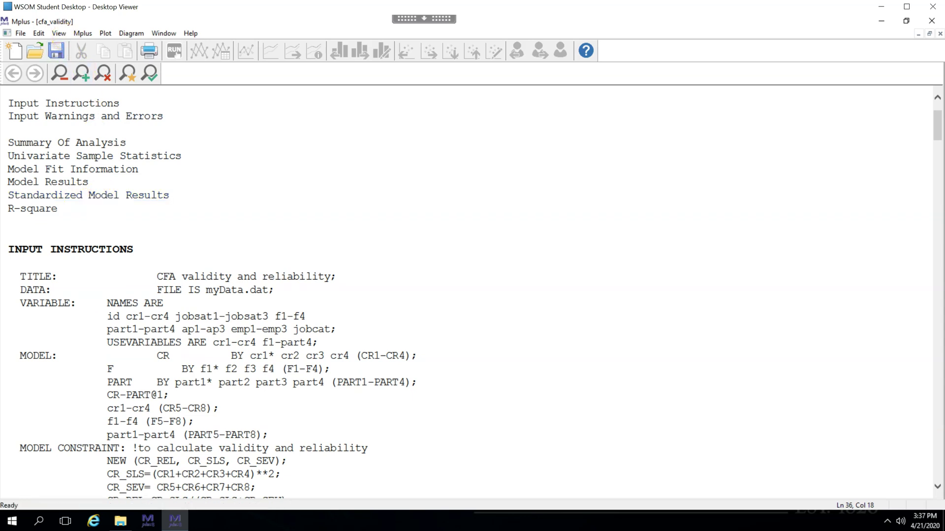
Step: Check the output format setting, then jump to Standardized Model Results, just above it
left_click(84, 33)
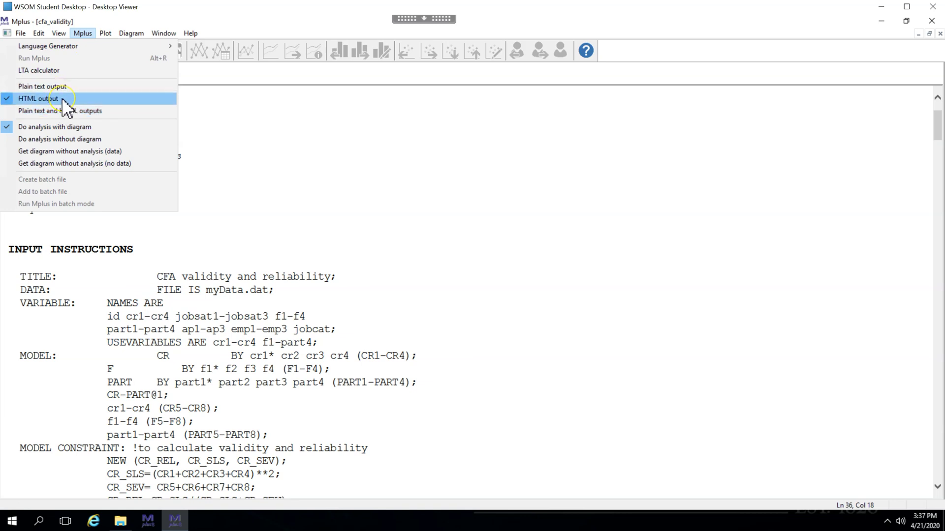
left_click(232, 158)
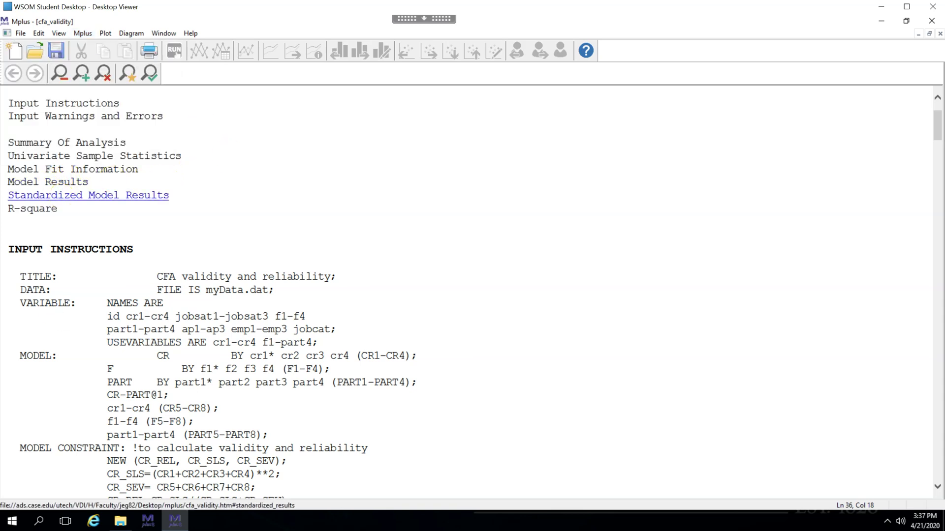
left_click(62, 195)
scroll(64, 199, "up", 5)
scroll(63, 198, "up", 2)
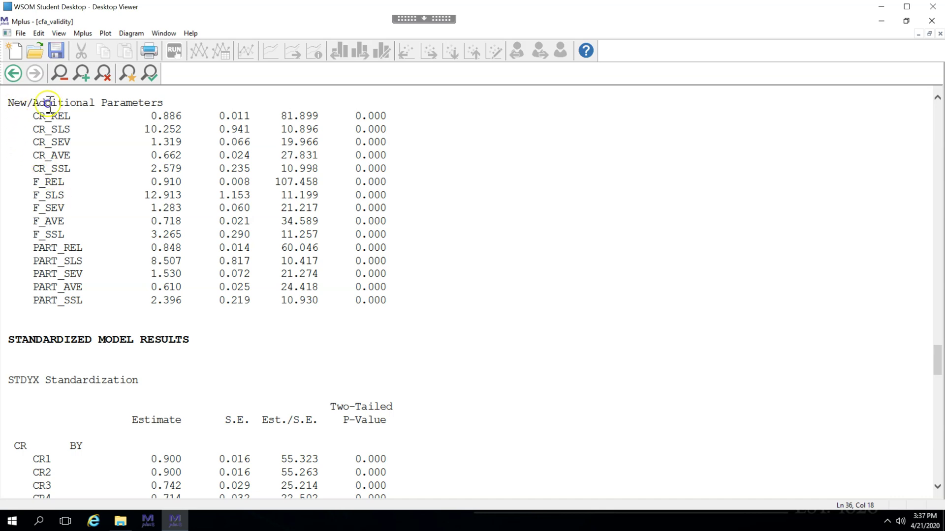
Step: Highlight CR_REL 0.886, CR_AVE 0.662, F_REL 0.910, F_AVE 0.718, PART_REL 0.848, PART_AVE 0.610
left_click_drag(8, 102, 157, 109)
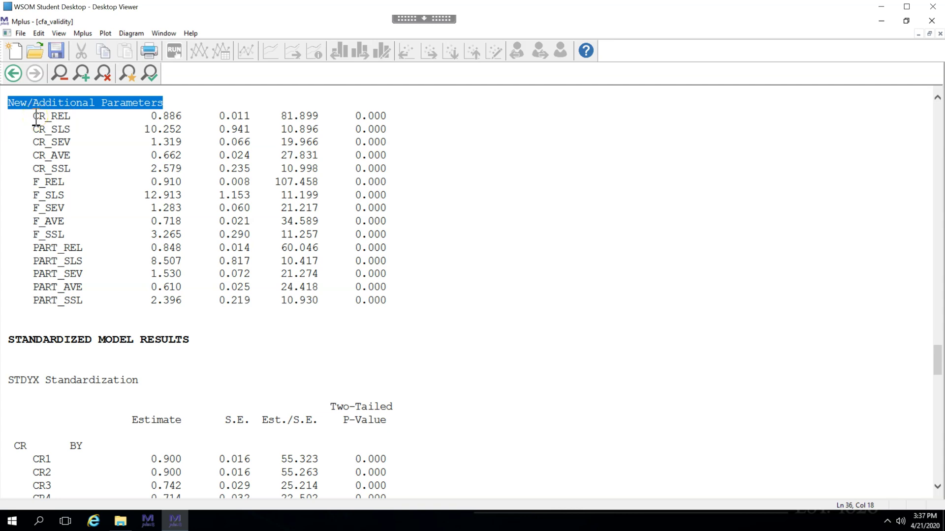
left_click_drag(37, 118, 182, 118)
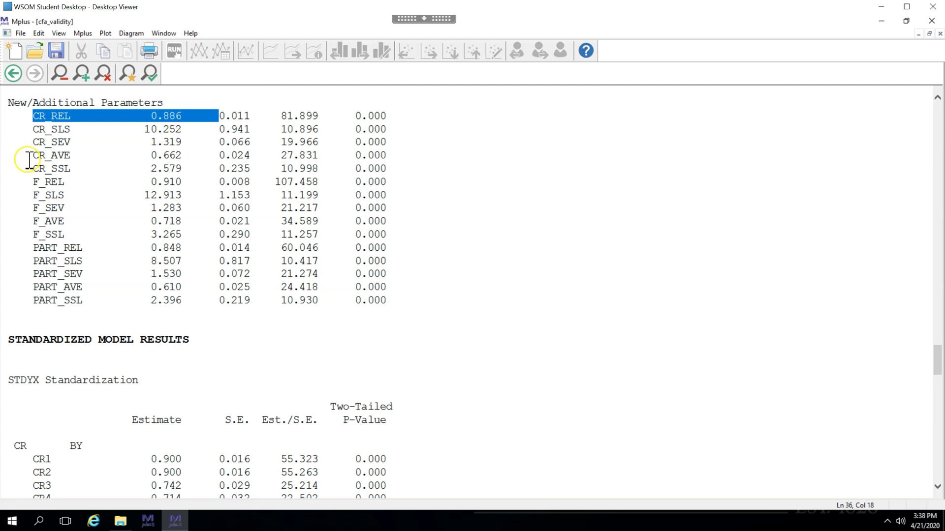
left_click_drag(33, 156, 174, 159)
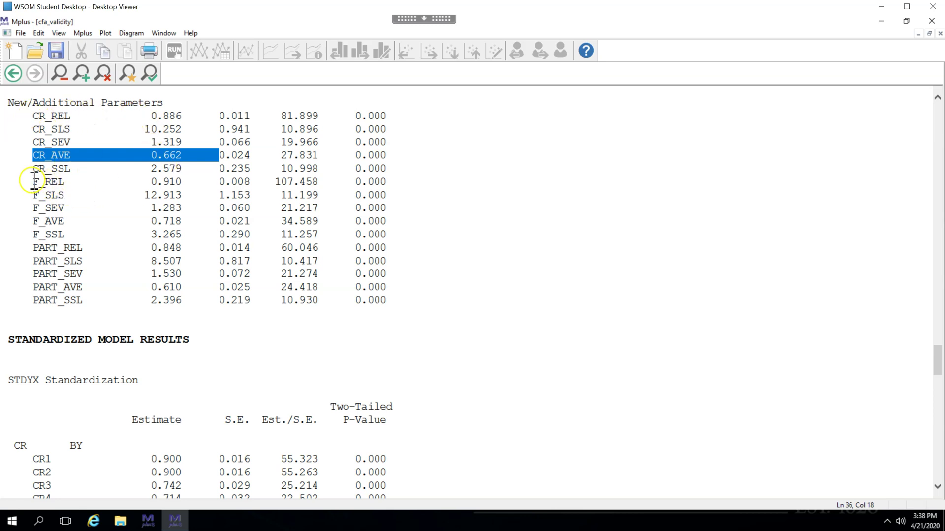
left_click_drag(34, 182, 171, 182)
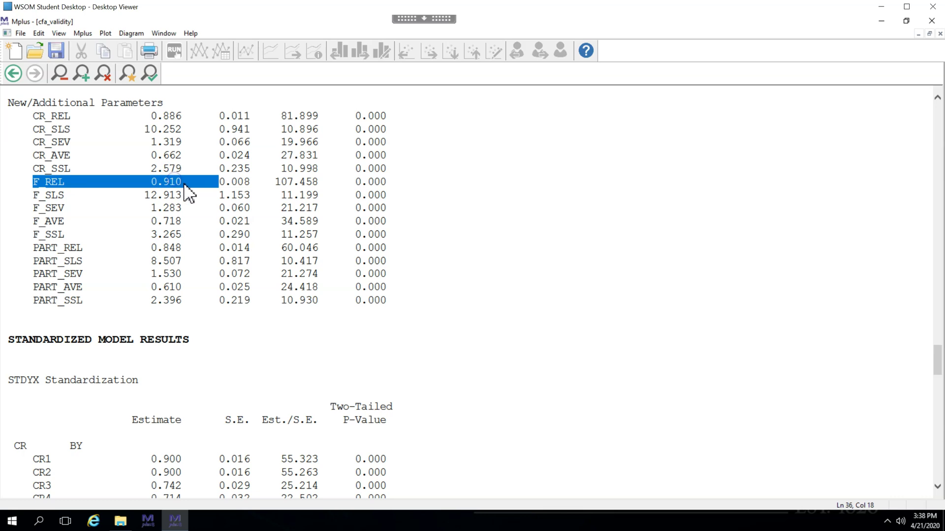
left_click_drag(33, 221, 180, 227)
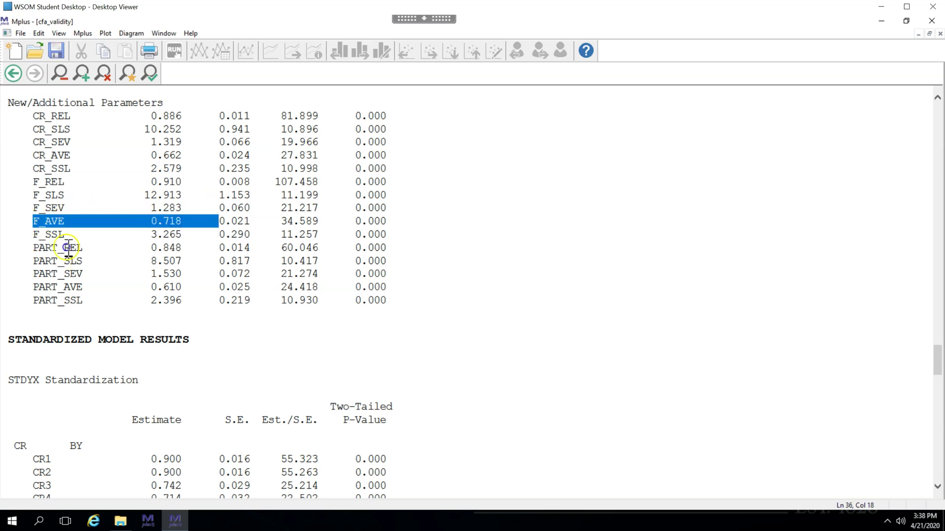
left_click_drag(34, 248, 174, 246)
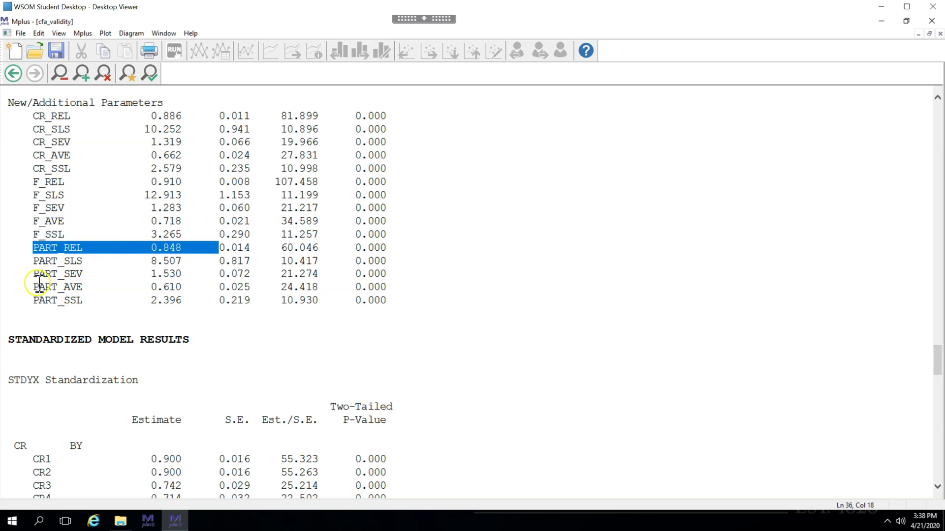
left_click_drag(34, 287, 179, 288)
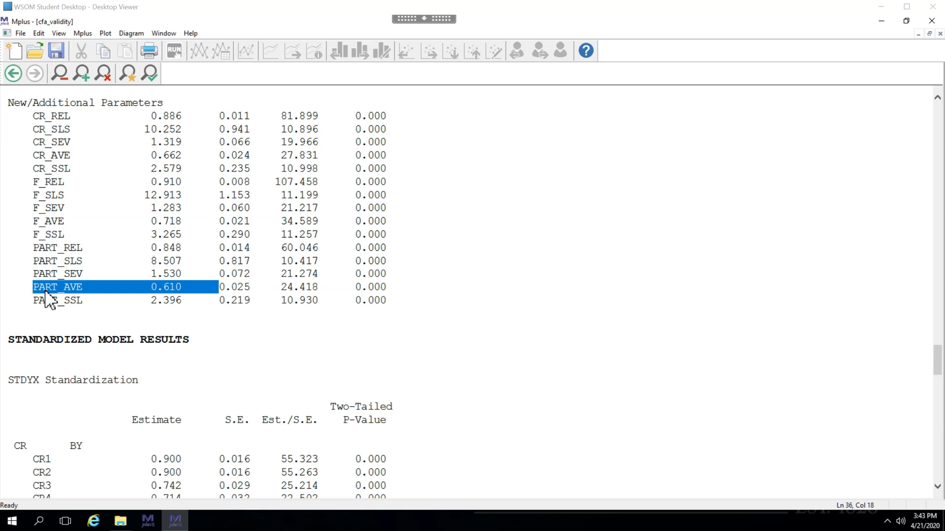
Step: Compute .61*.61 = 0.3721 in Calculator and return to the Mplus output
type(".6")
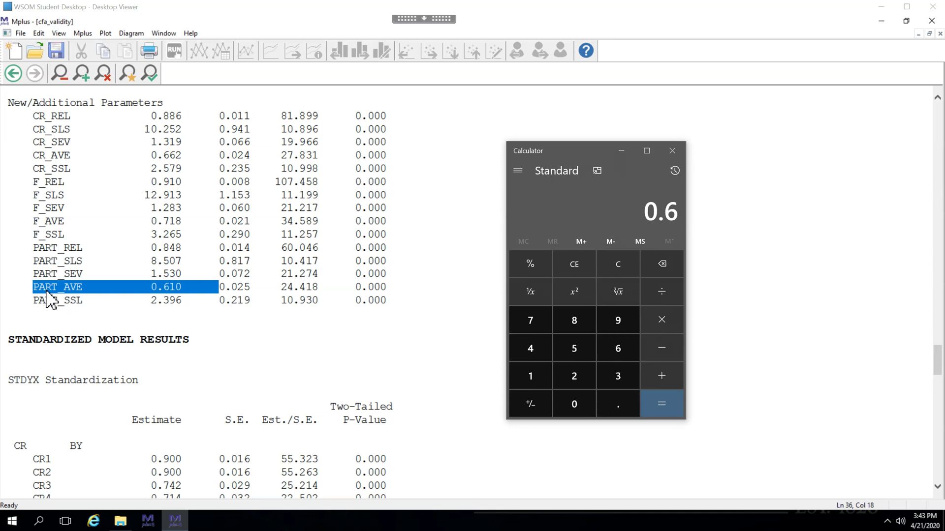
type("1*.61")
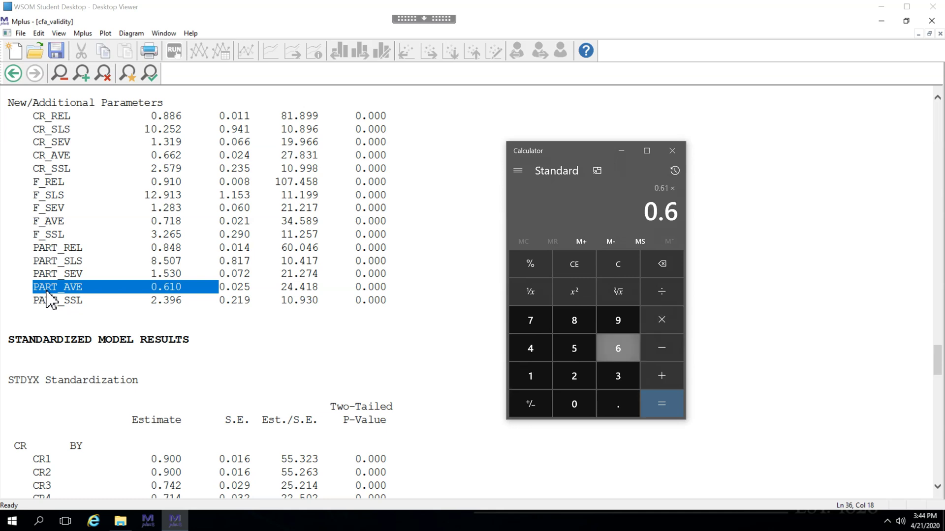
key("Return")
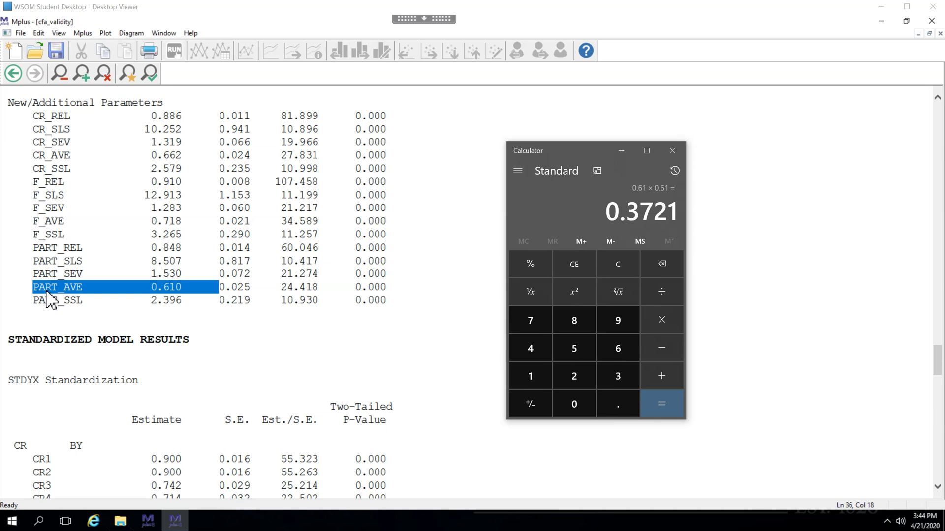
left_click(289, 386)
scroll(292, 384, "down", 11)
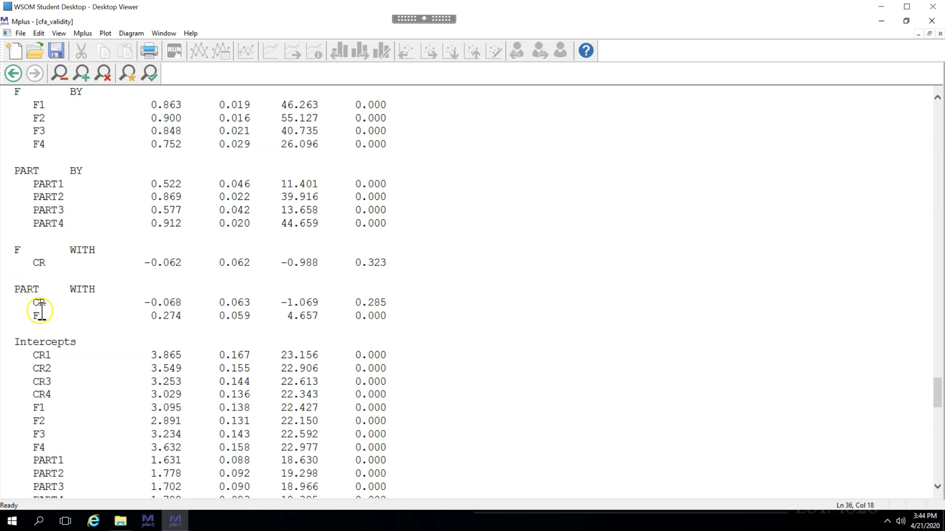
Step: Highlight the factor correlations PART with CR -0.068, PART with F 0.274, and F with CR
left_click_drag(14, 289, 168, 315)
left_click(177, 306)
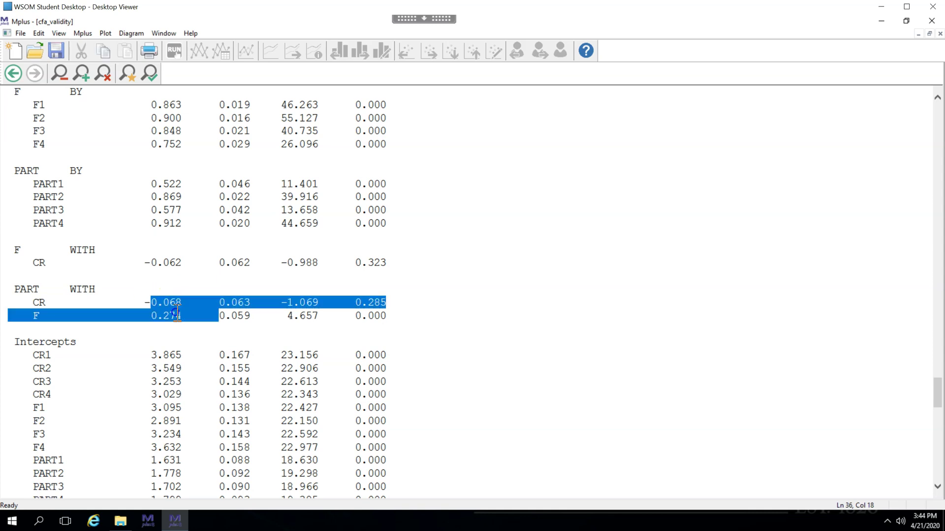
left_click(177, 303)
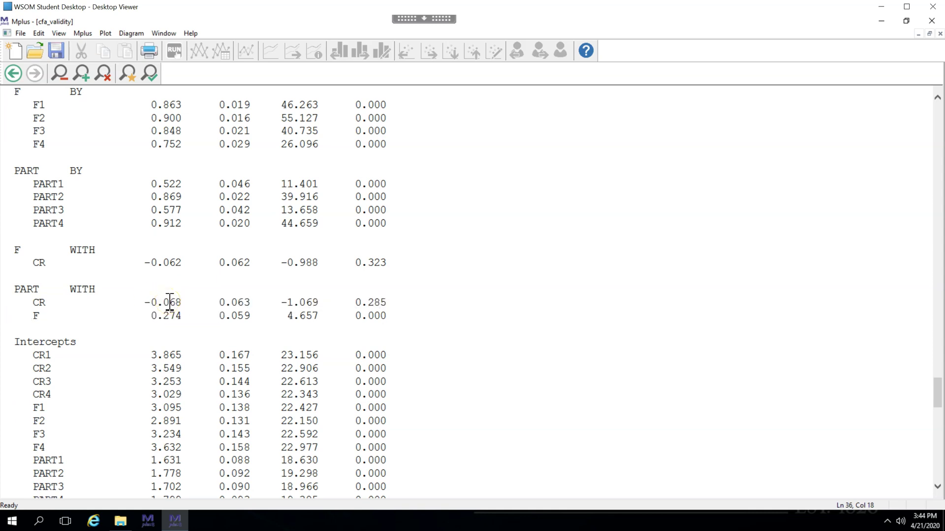
double_click(169, 304)
double_click(169, 317)
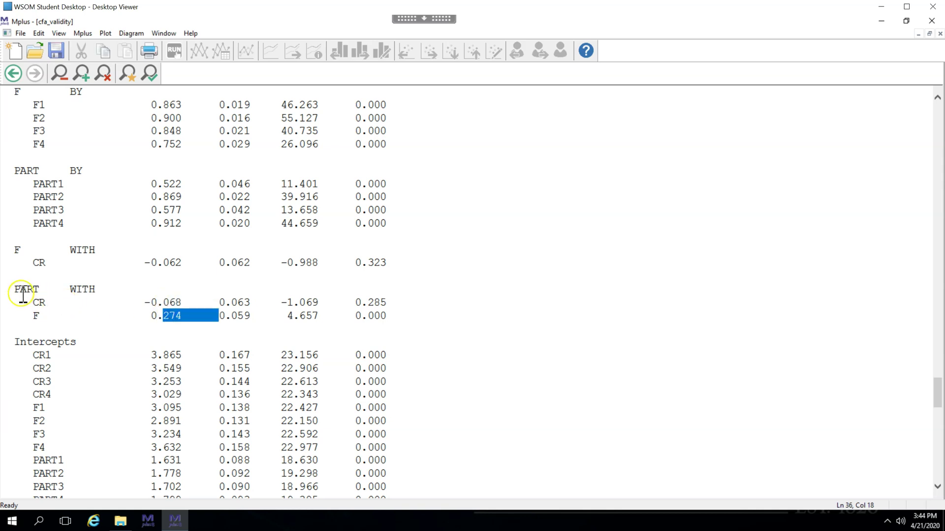
double_click(18, 251)
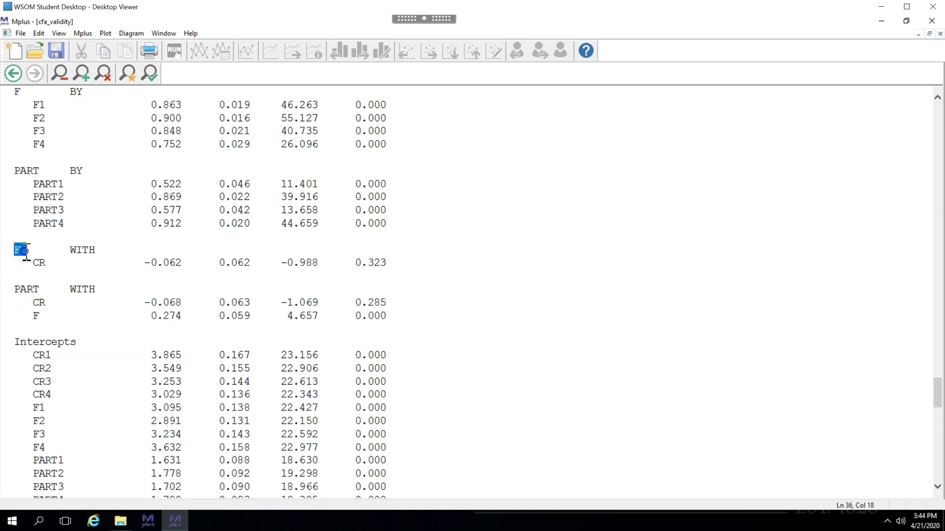
double_click(40, 302)
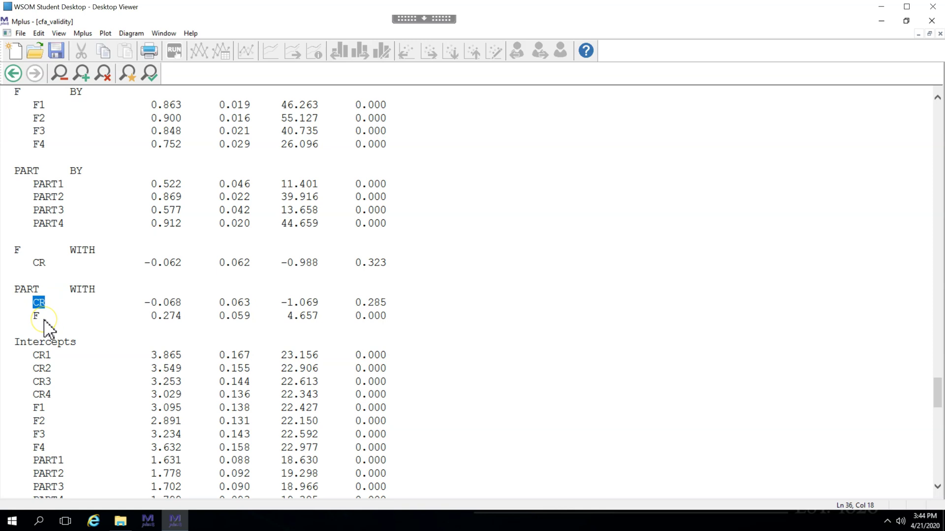